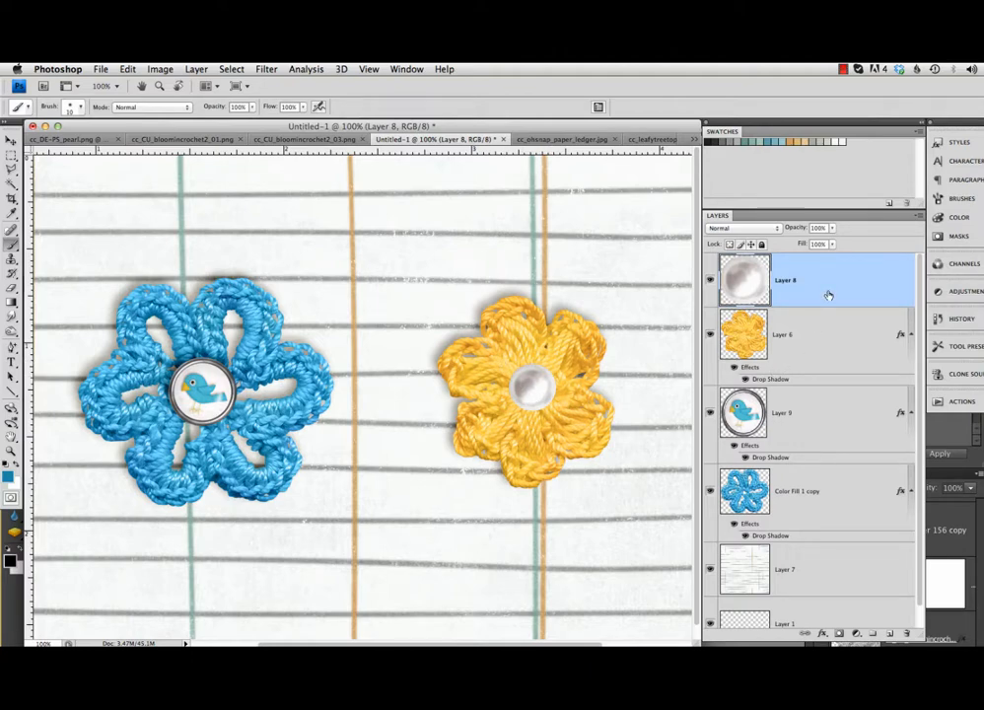
Step: Apply a saved drop shadow style to the pearl layer, Layer 8
click(949, 146)
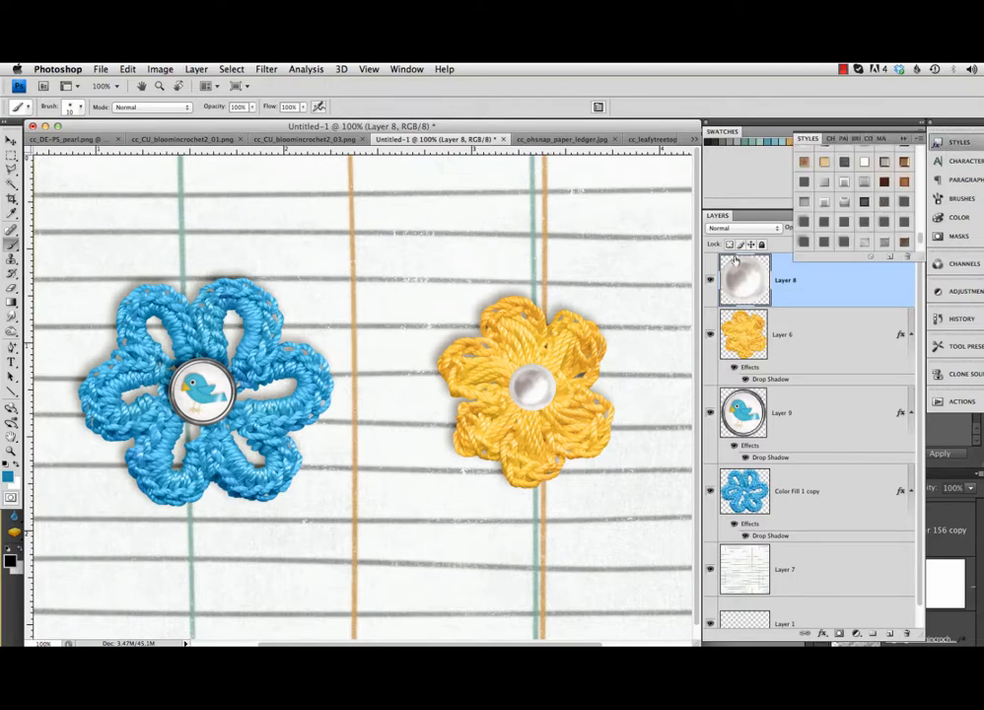
key(super+equal)
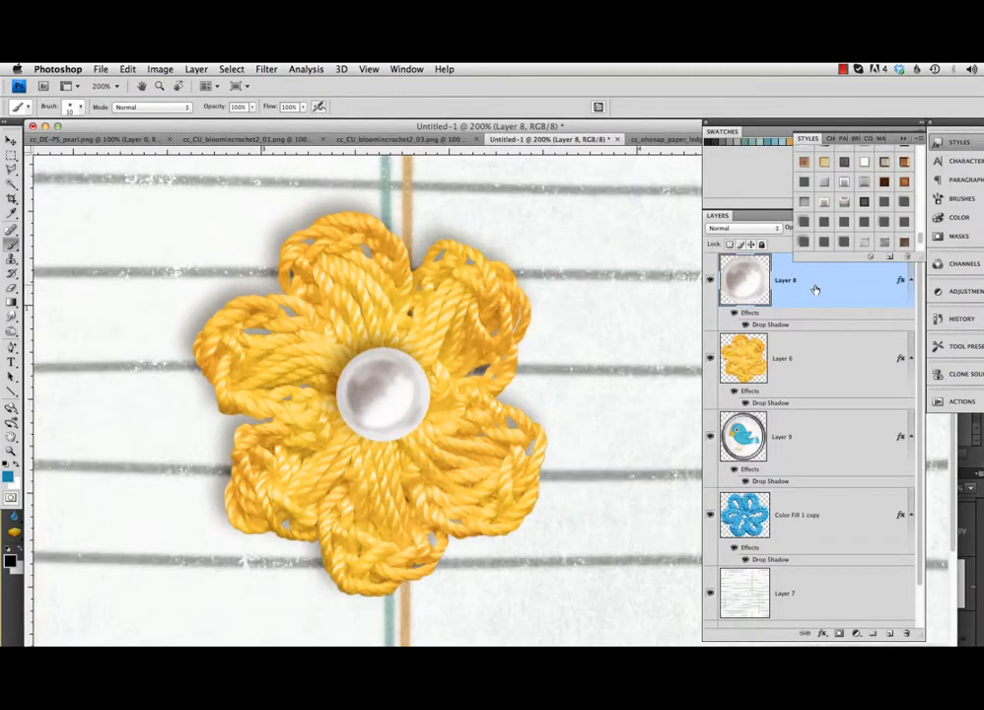
click(816, 288)
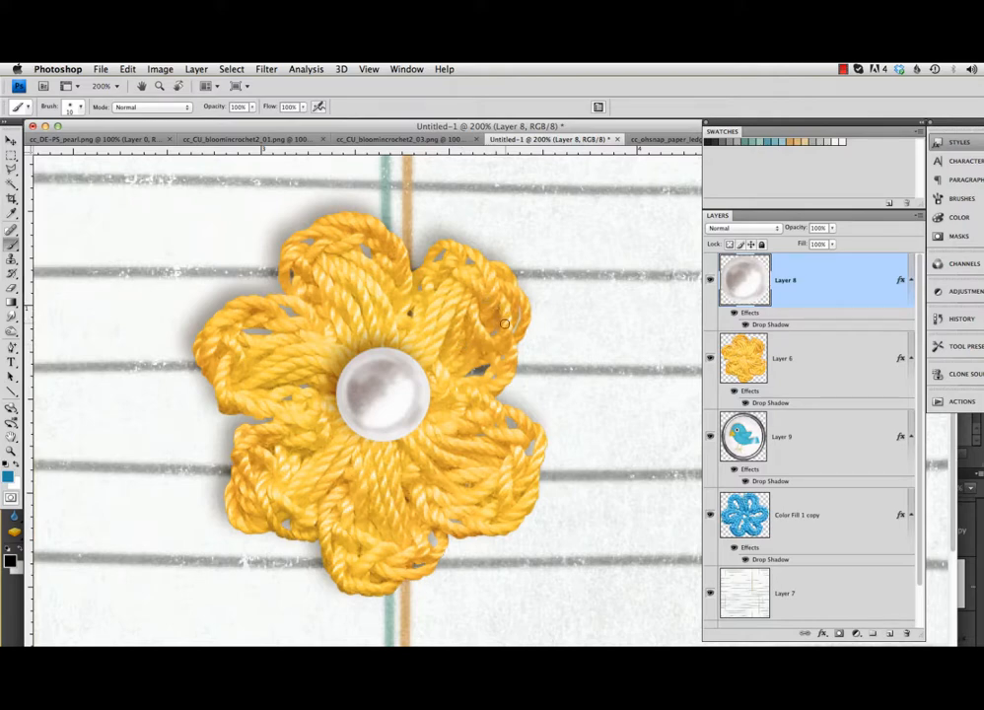
Step: Set the opacity of the pearl's drop shadow to 33%
double_click(780, 325)
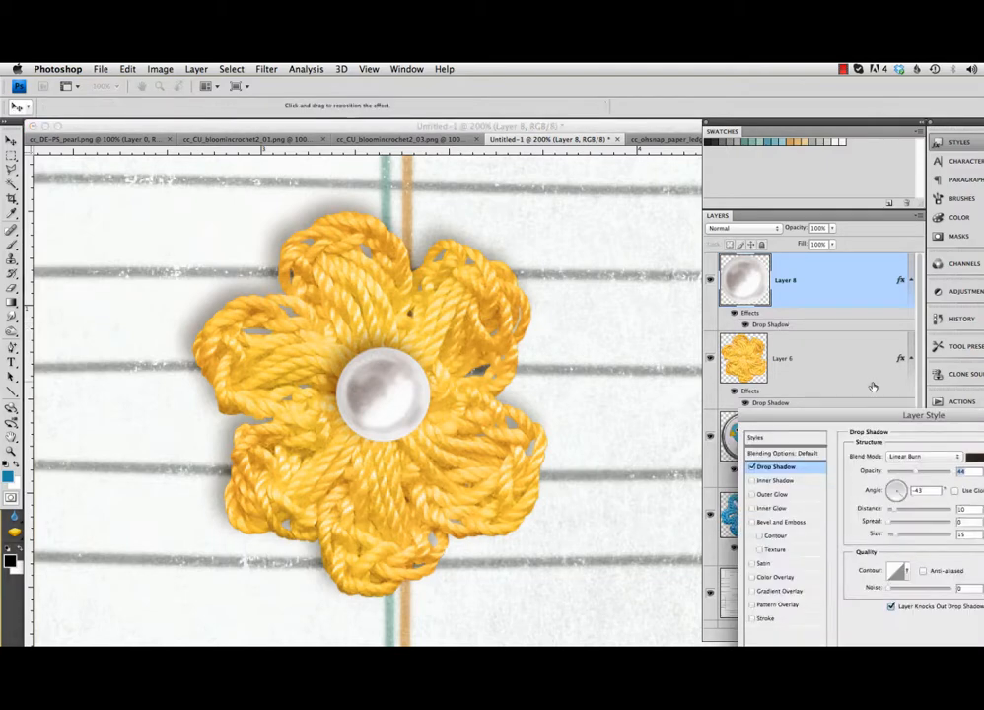
drag(861, 421, 702, 372)
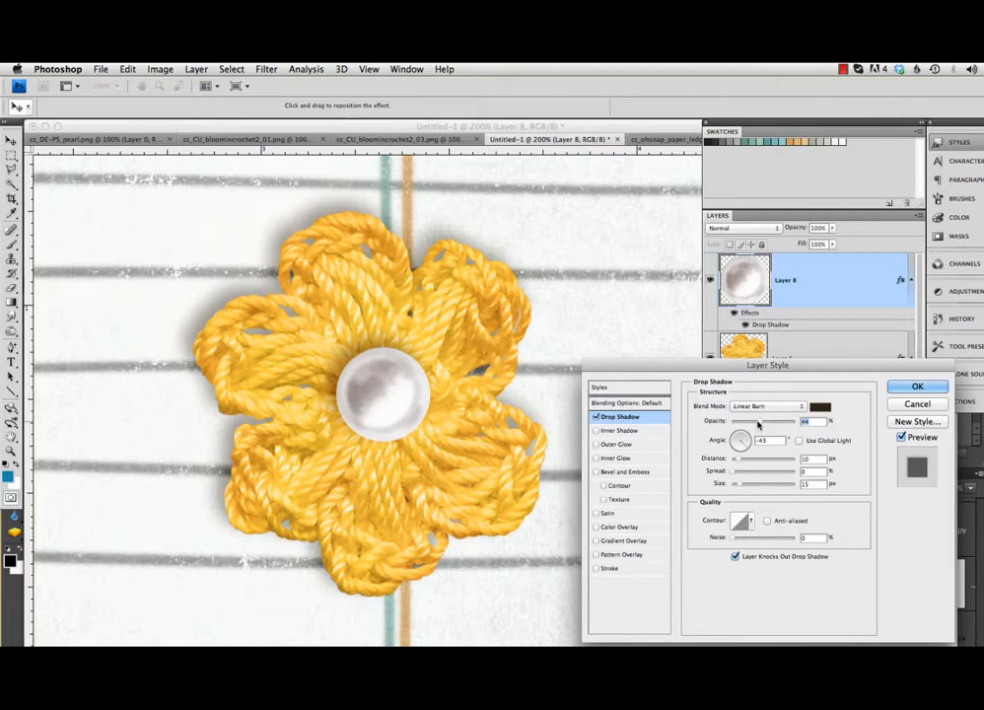
drag(756, 423, 752, 424)
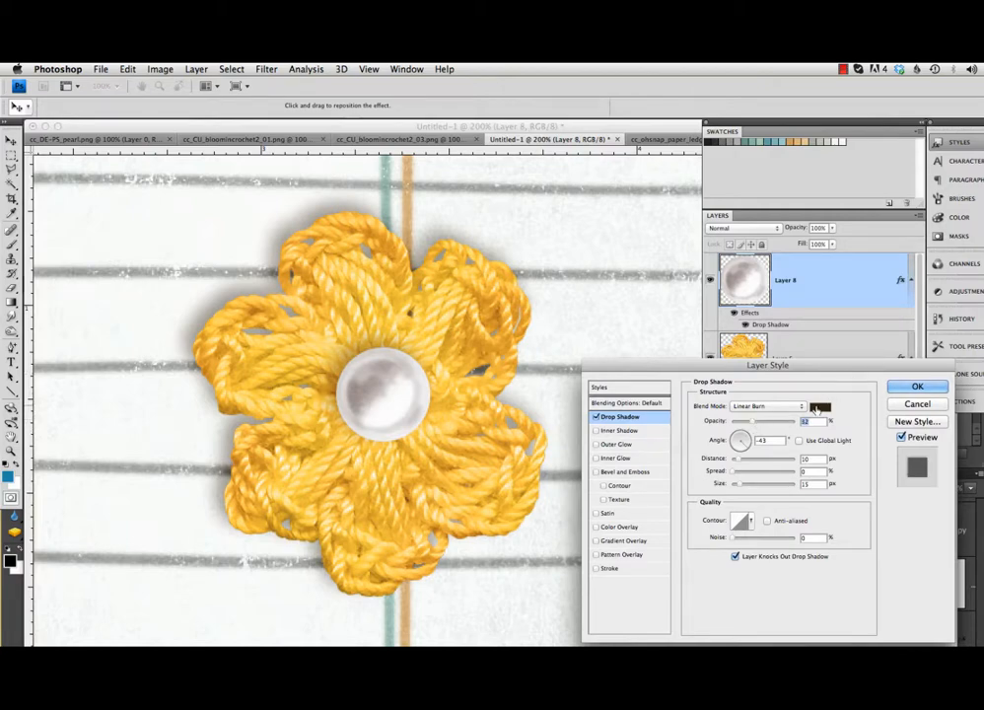
Step: Change the pearl's drop shadow color to a dark reddish brown with a hue of about 25° and apply the layer style
click(820, 407)
drag(937, 549, 648, 231)
click(731, 290)
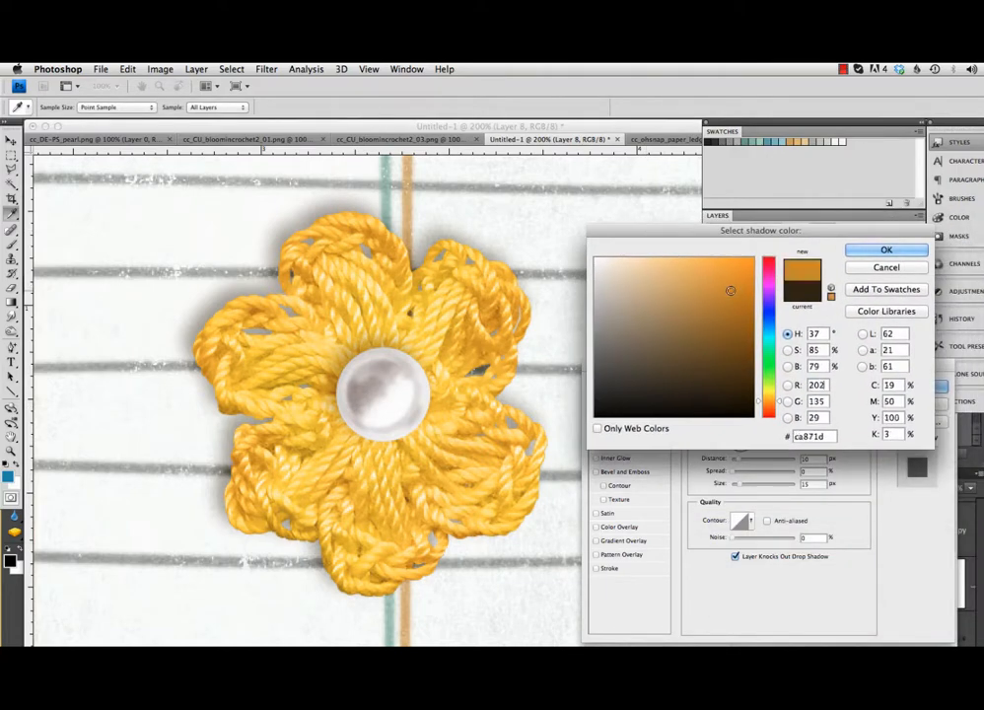
click(715, 359)
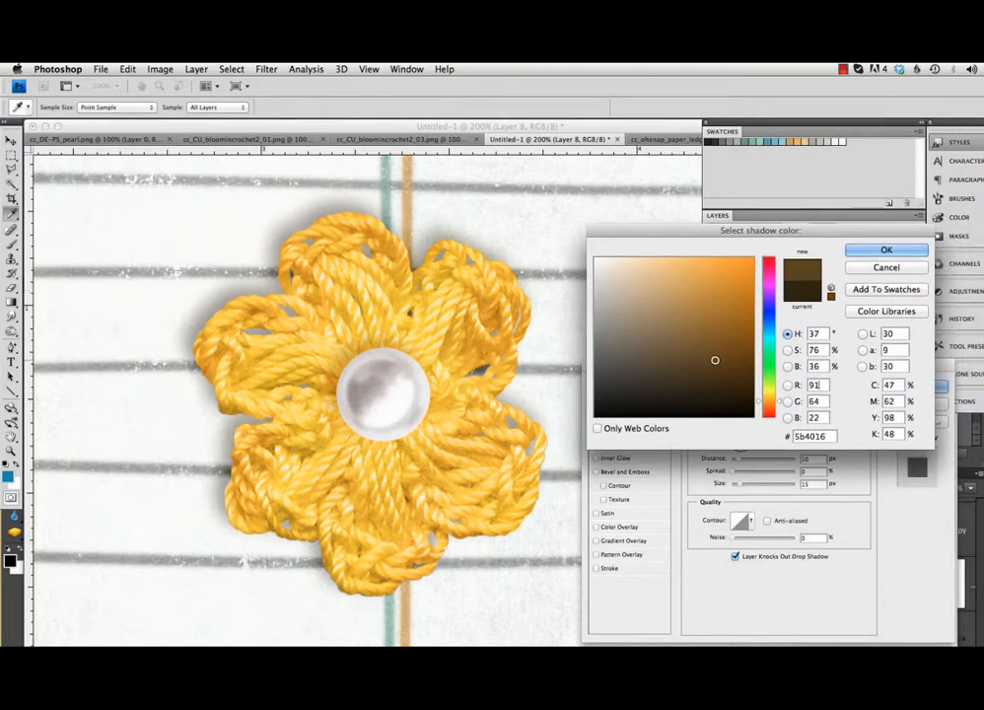
click(710, 337)
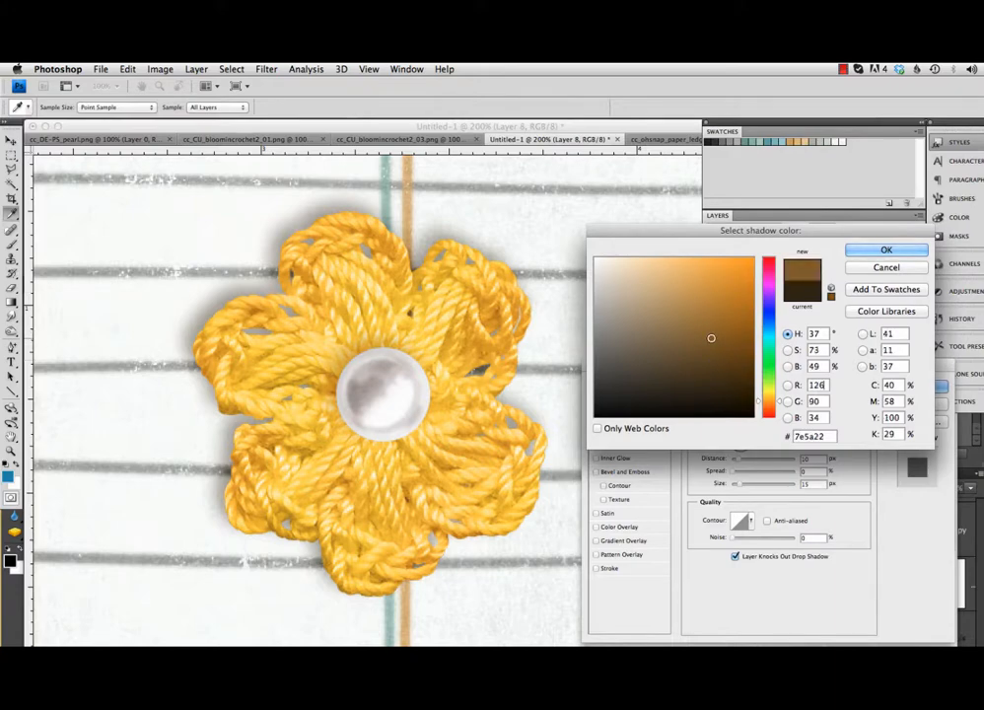
click(742, 362)
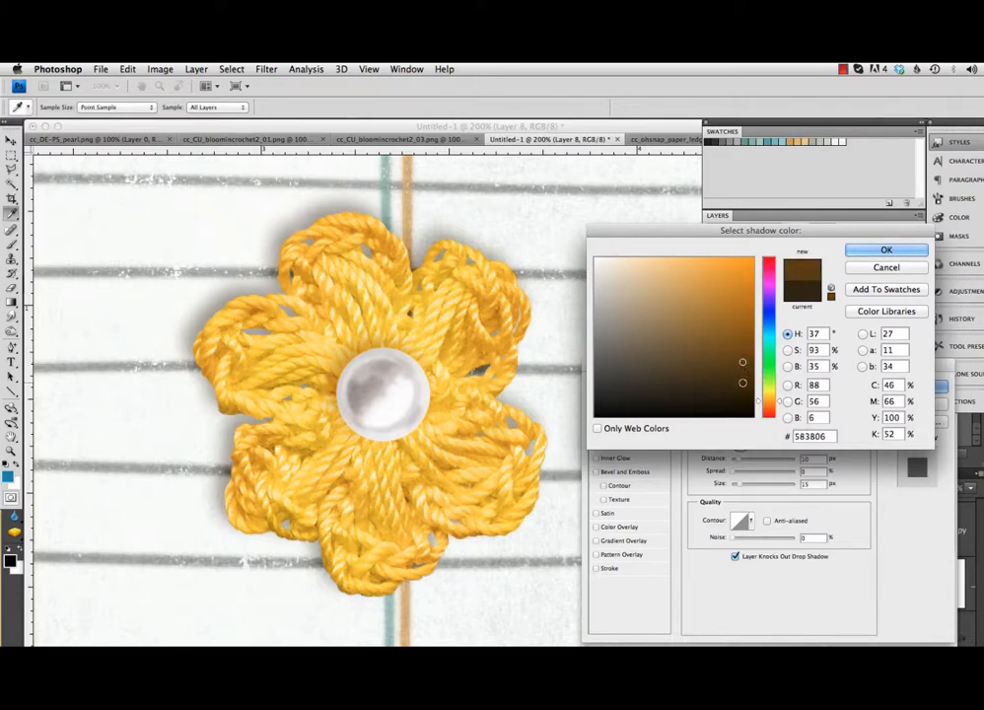
click(770, 407)
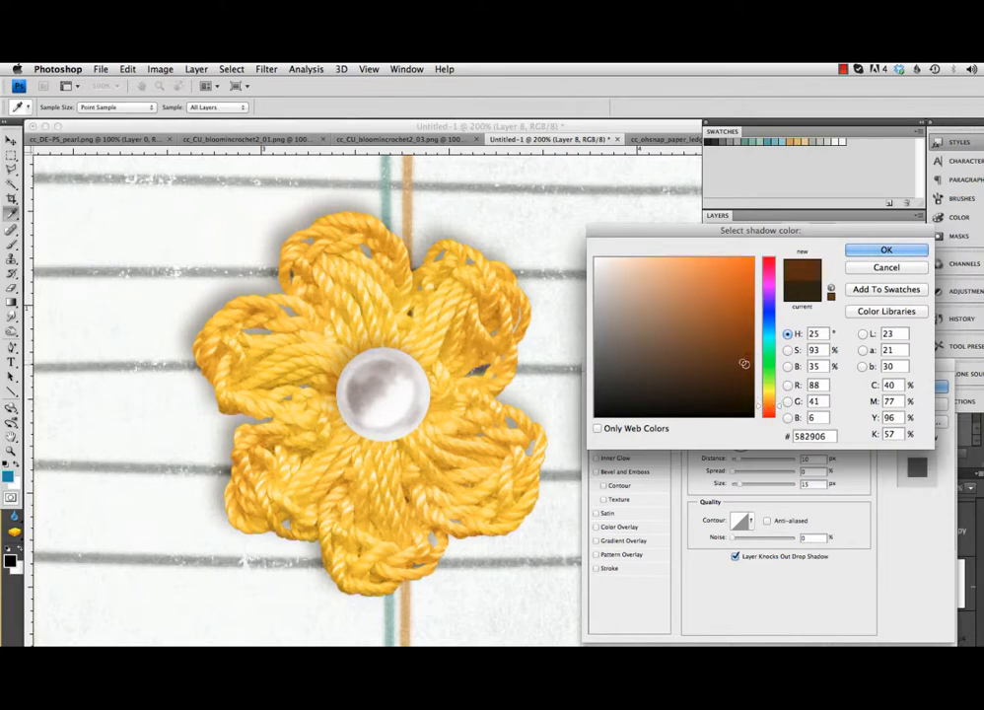
click(745, 365)
click(873, 255)
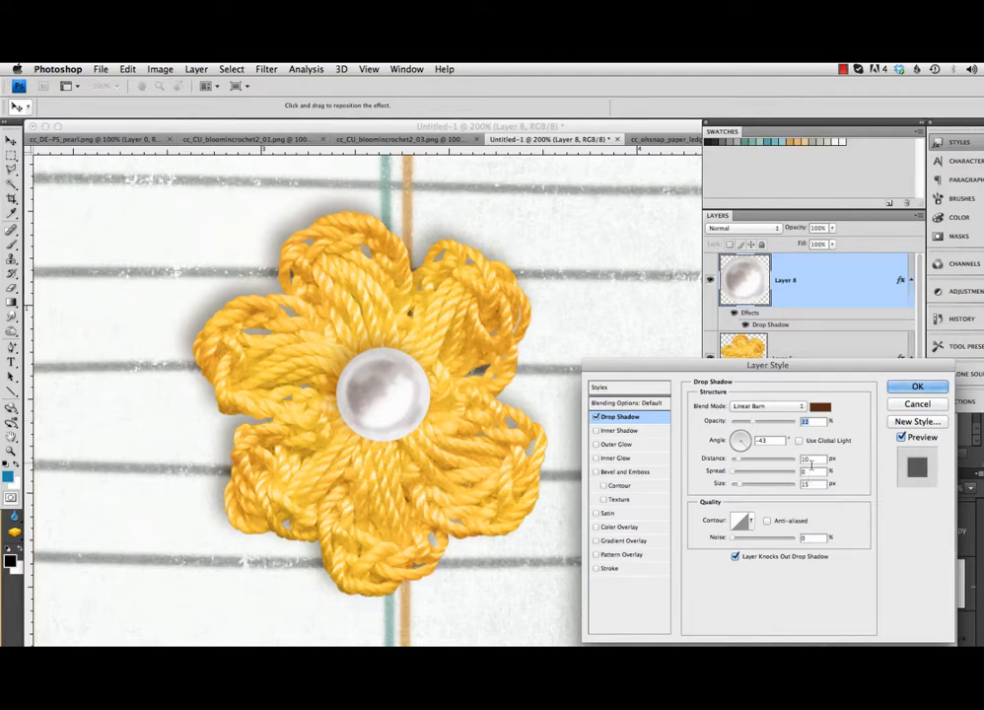
click(914, 386)
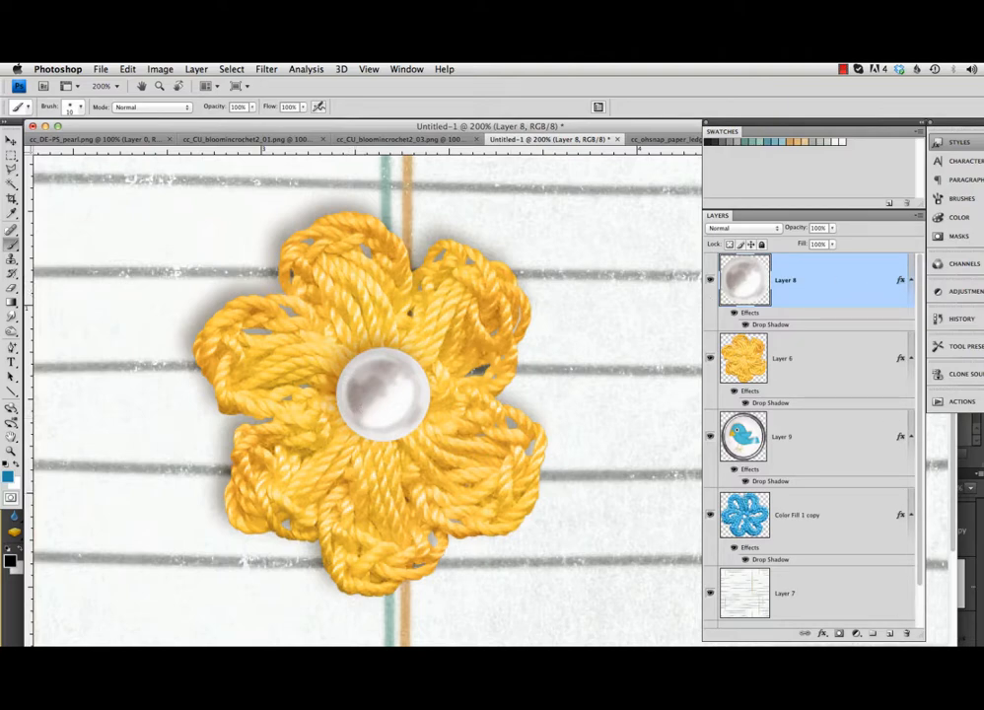
Step: Add a new layer above the pearl and sample a golden yellow (f5bf2b) from the crochet flower as the foreground color
click(890, 634)
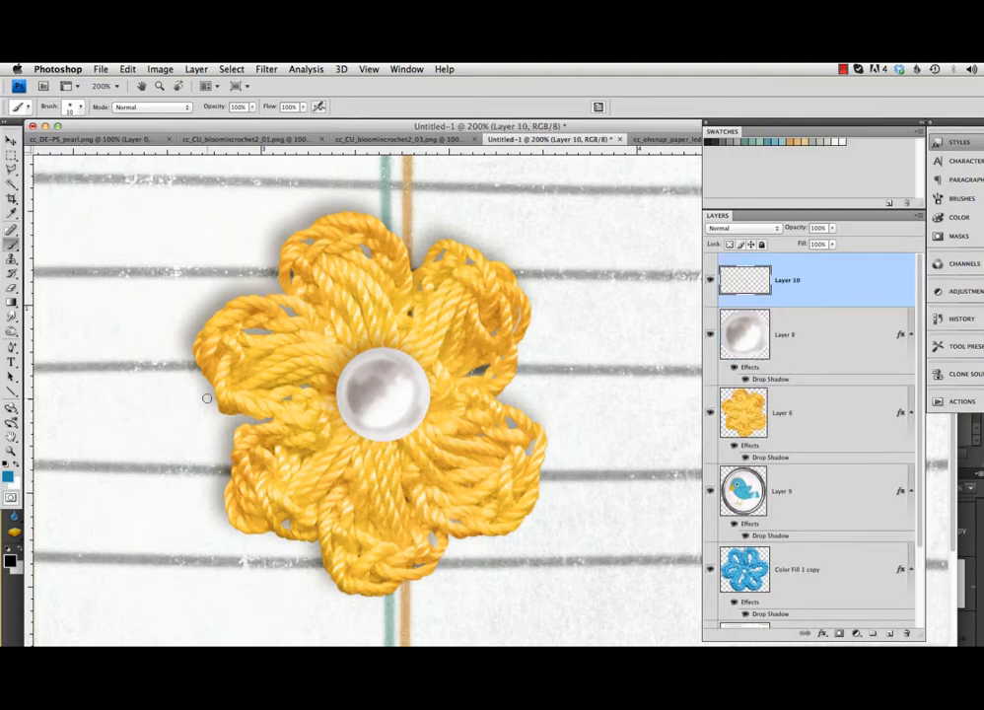
click(8, 476)
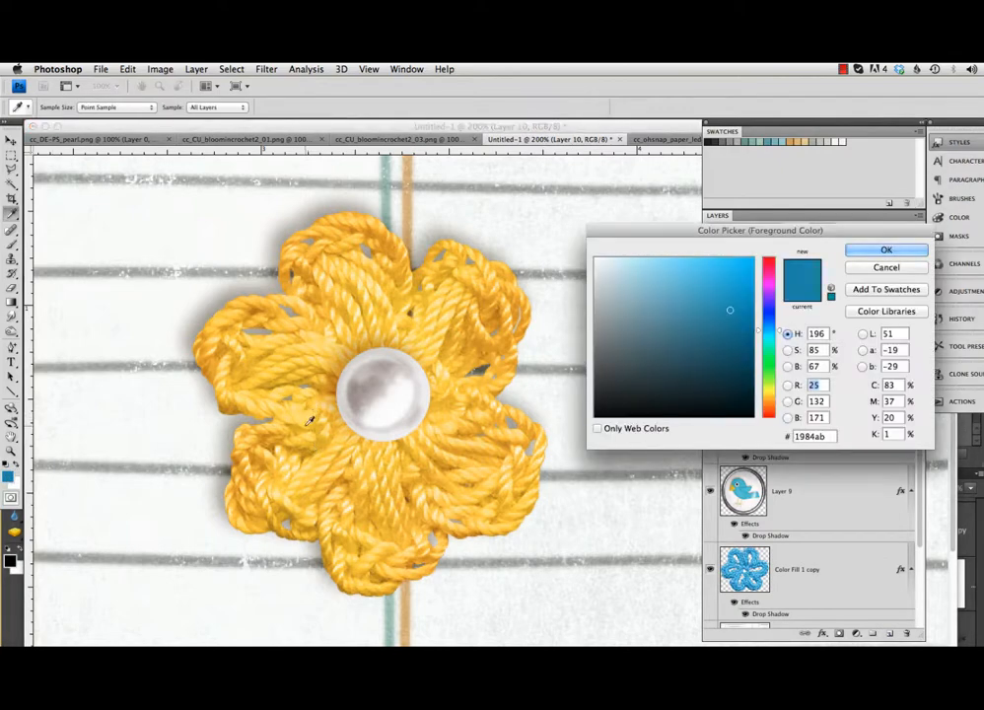
click(481, 381)
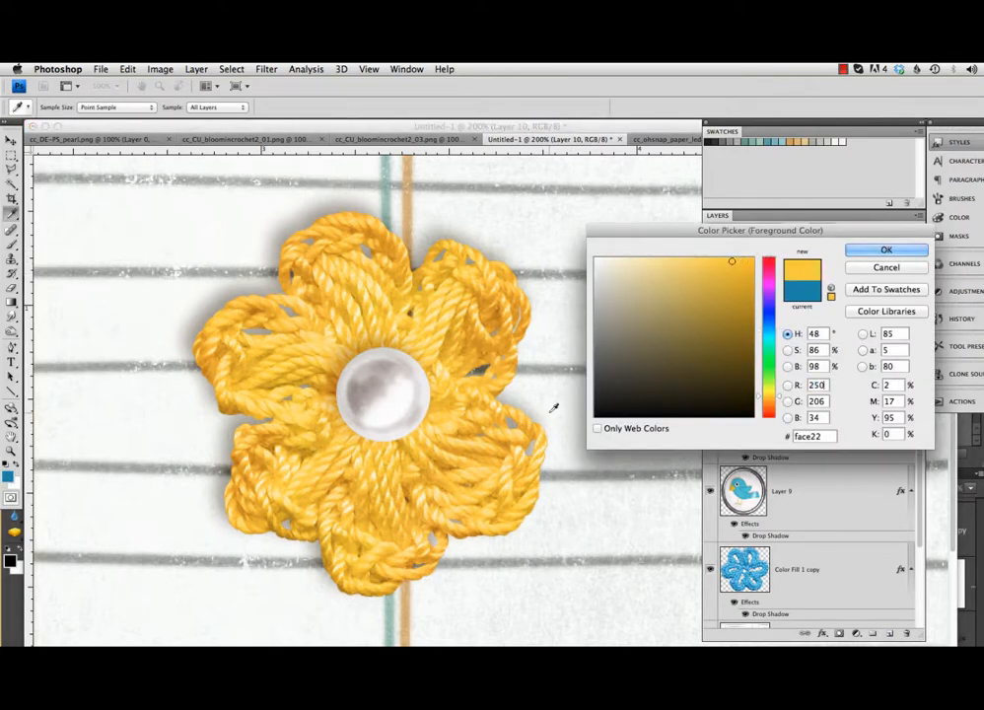
click(480, 449)
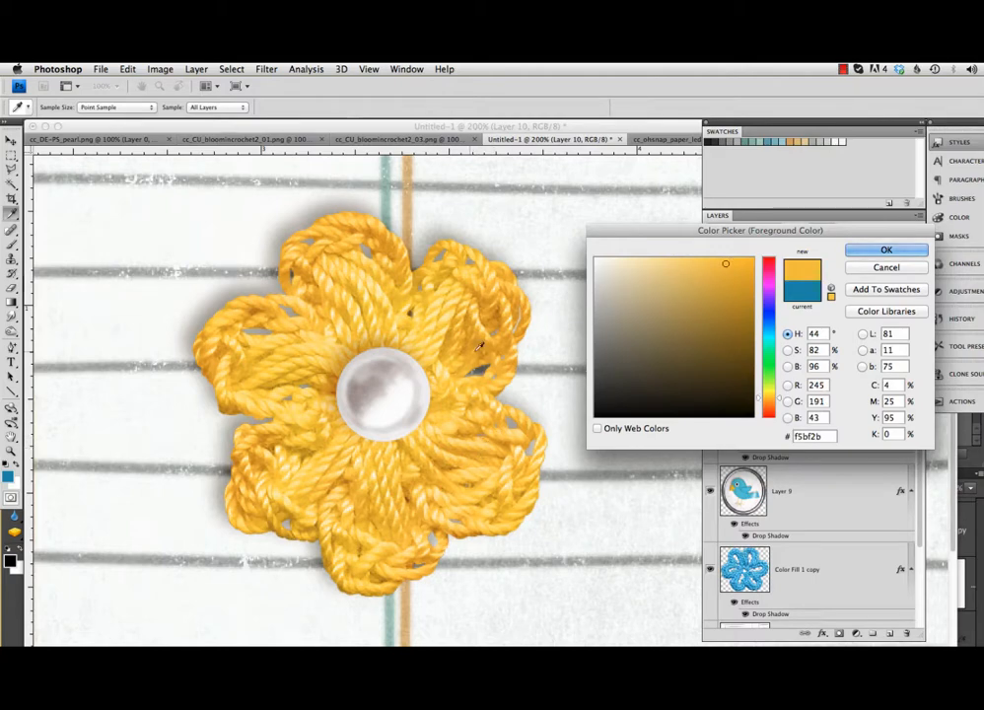
click(887, 250)
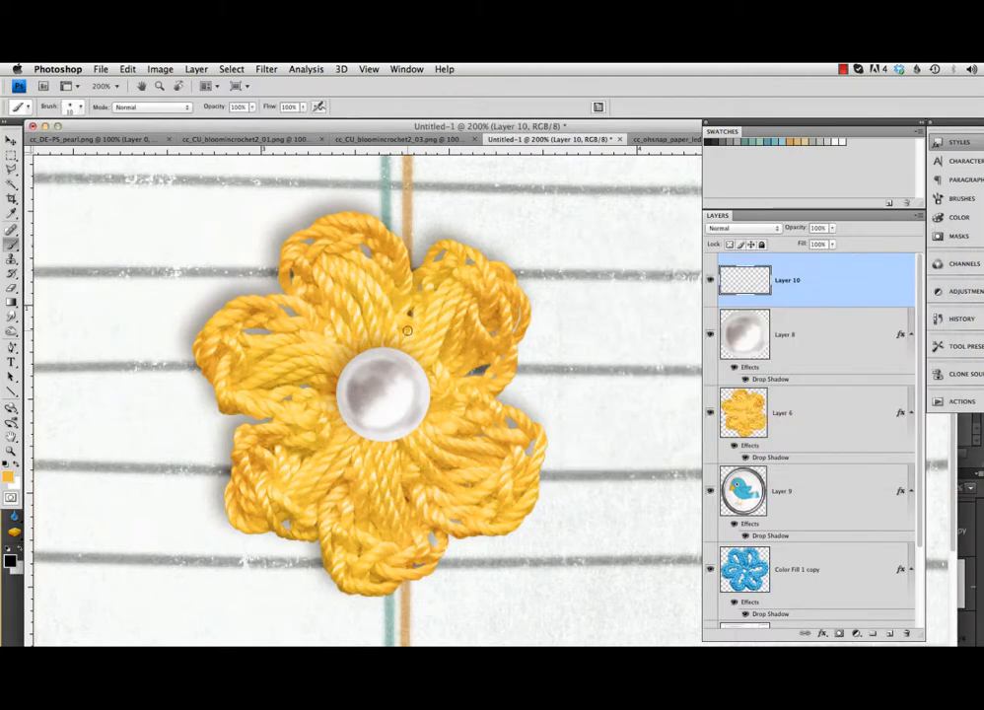
Step: Enlarge the brush to 30 px and paint a yellow ring around the pearl's outer edge on the new layer
key(bracketright)
key(bracketright)
key(bracketright)
key(bracketright)
key(bracketright)
mouse_move(370, 347)
mouse_down()
mouse_move(345, 369)
mouse_move(338, 405)
mouse_move(376, 446)
mouse_move(409, 433)
mouse_move(429, 405)
mouse_move(428, 377)
mouse_move(406, 351)
mouse_move(366, 347)
mouse_up()
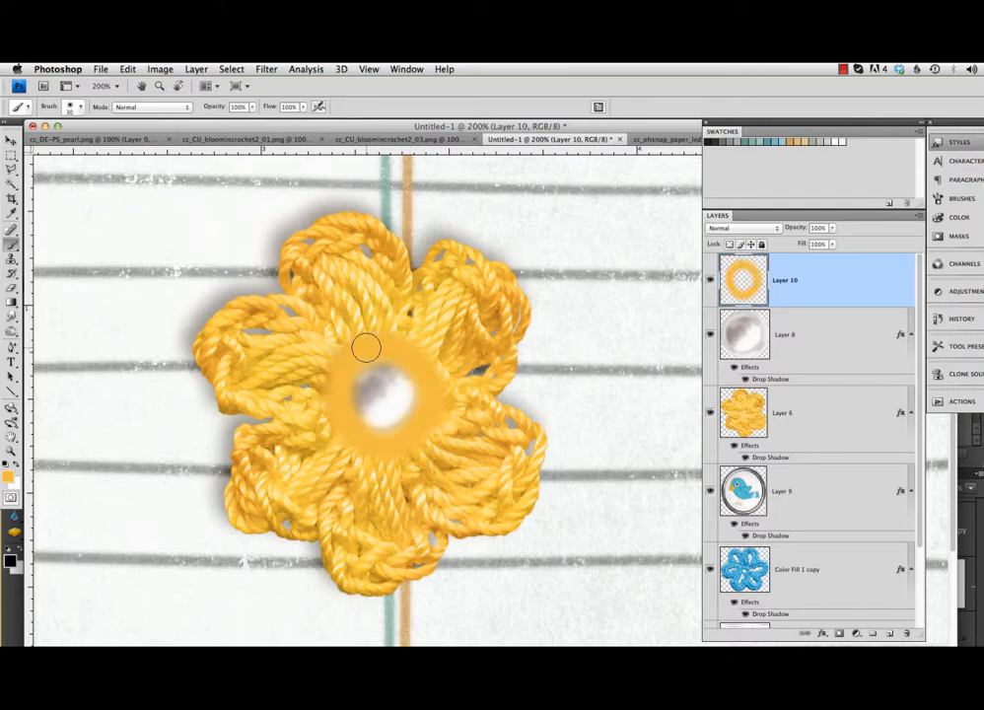
Step: Set the painted ring layer to Color blend mode at 46% opacity and clip it to the pearl layer
click(752, 230)
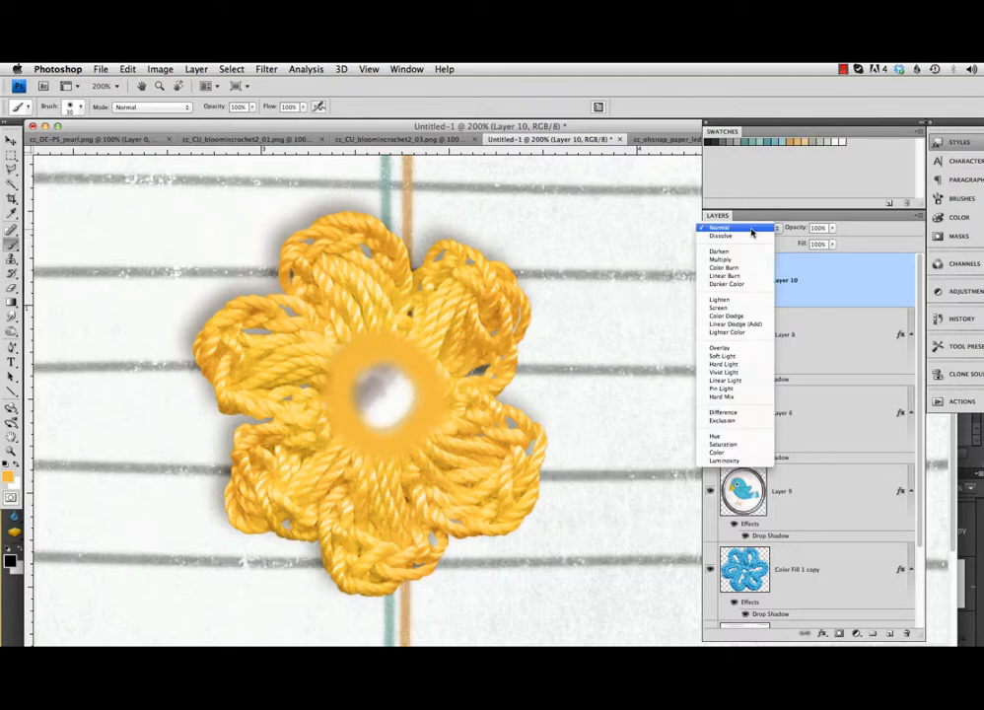
click(726, 451)
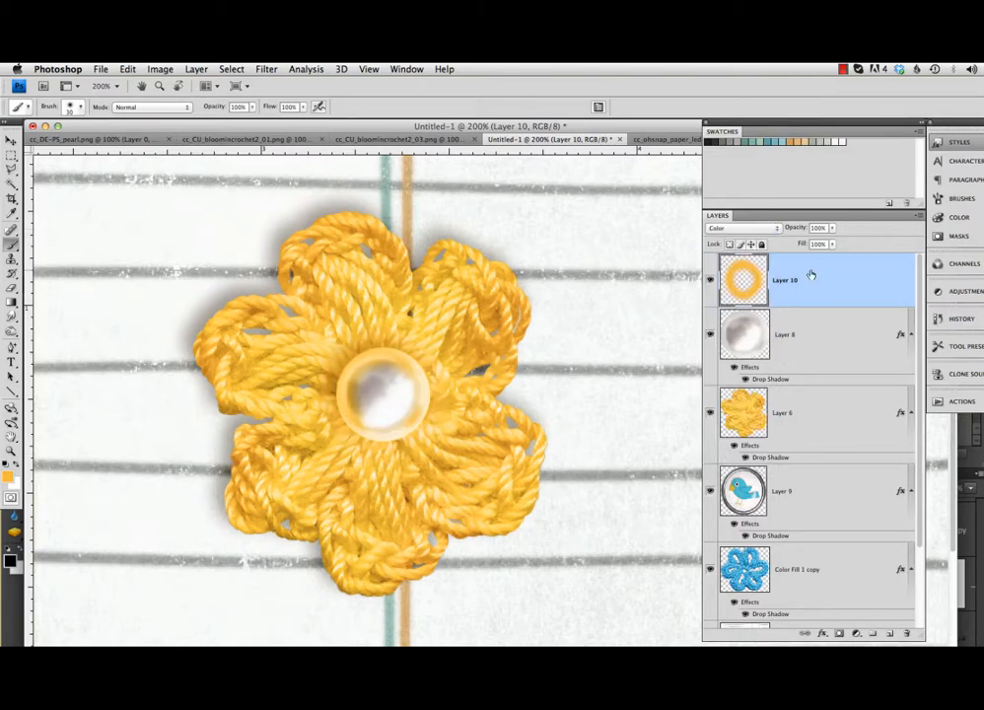
click(833, 227)
drag(835, 244, 816, 244)
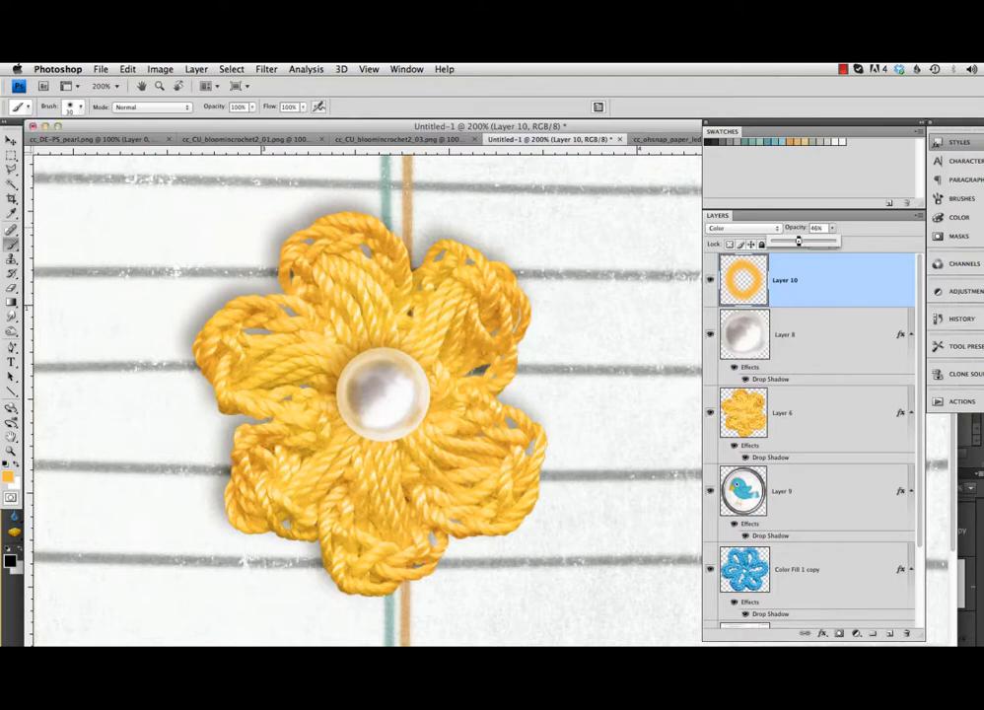
click(806, 292)
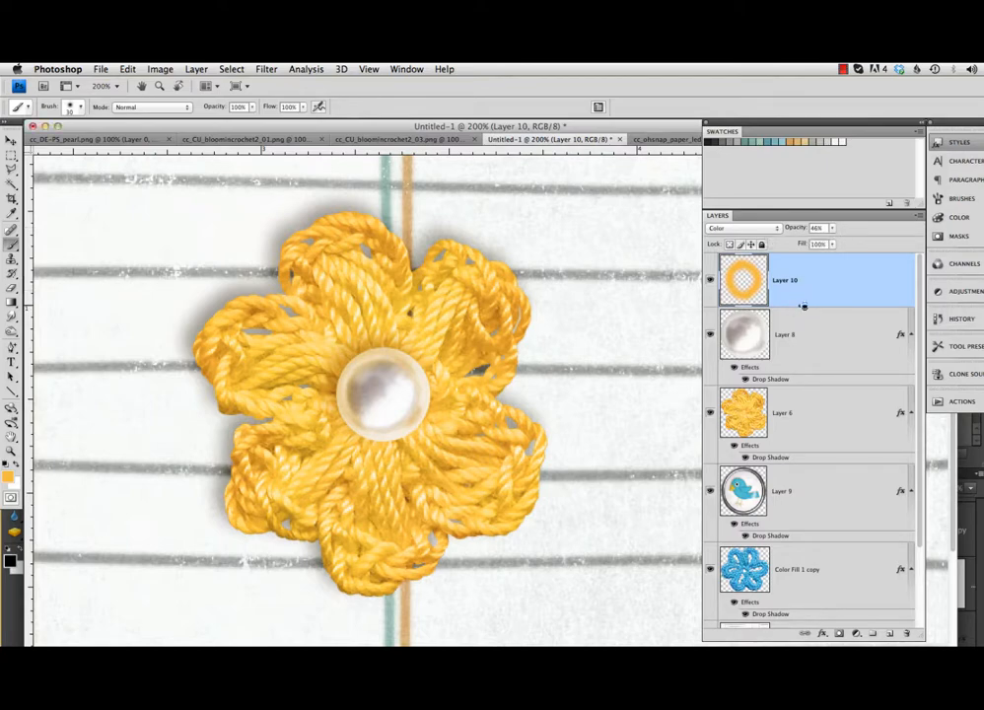
alt+click(801, 306)
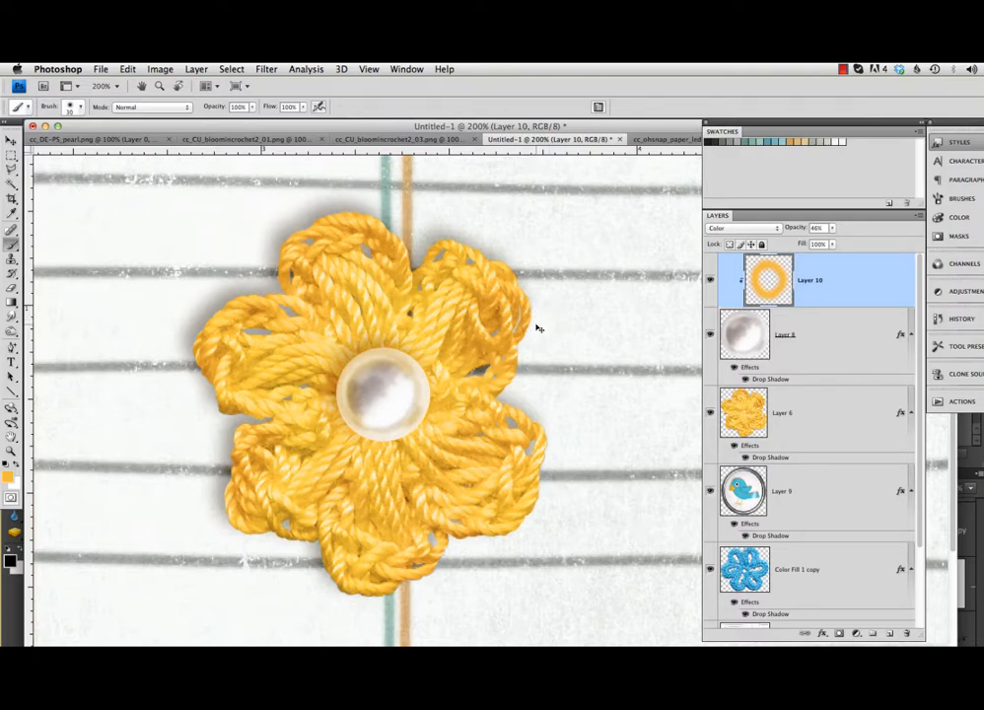
Step: Select the bird button layer, Layer 9, and set the foreground color to a blue (1ba7db) based on the blue flower for the brush
key(super+minus)
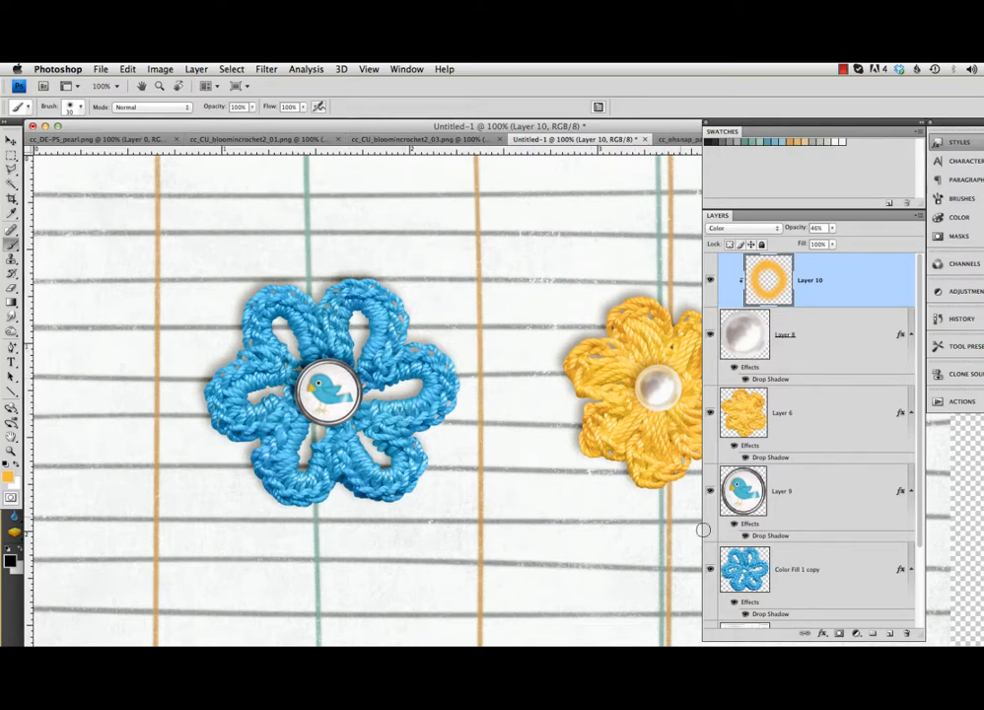
click(821, 492)
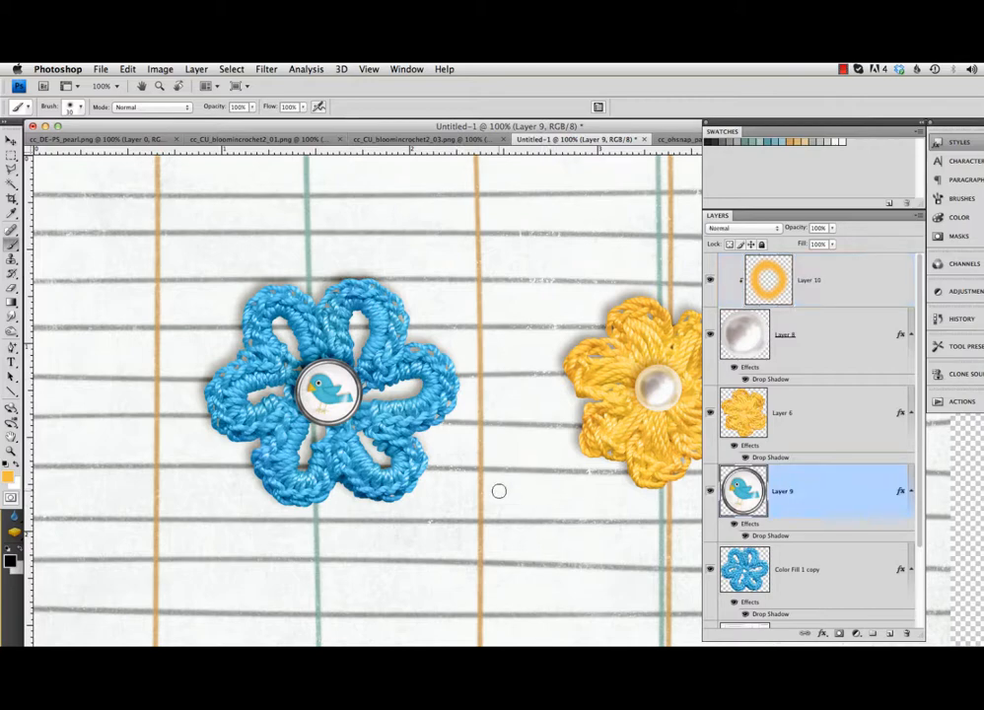
key(super+plus)
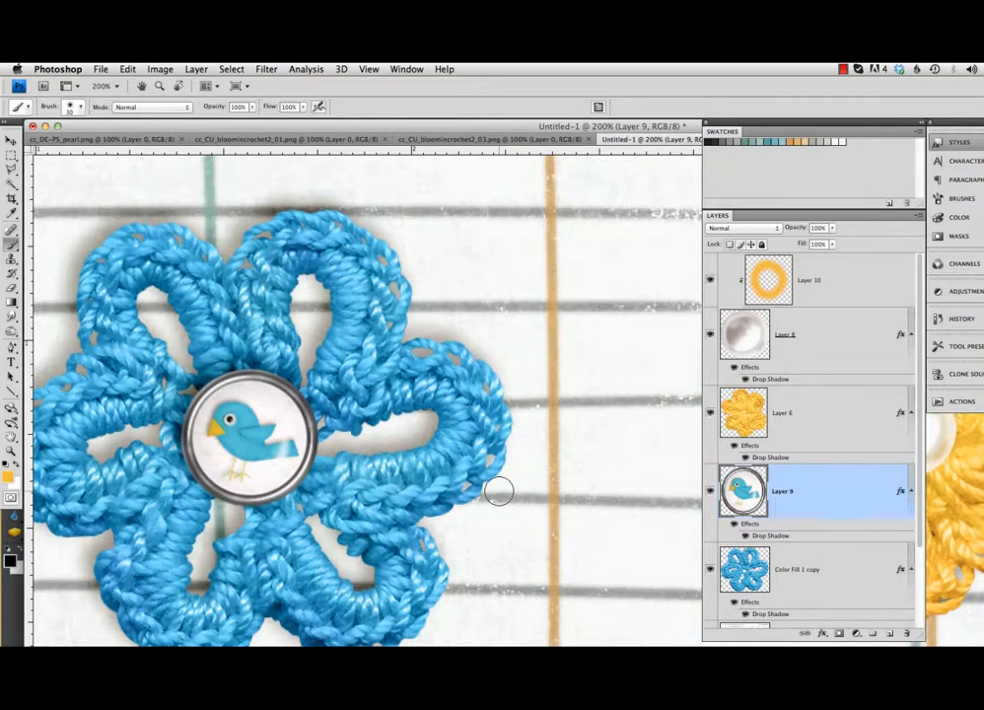
scroll(500, 493, left, 5)
scroll(500, 493, right, 3)
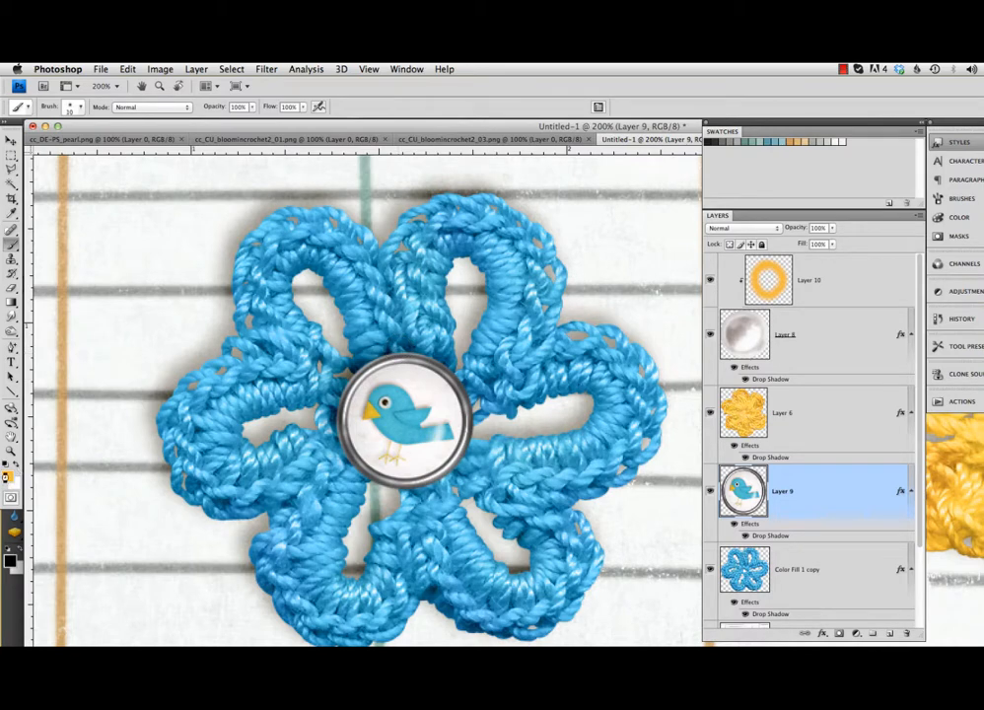
click(9, 478)
click(278, 376)
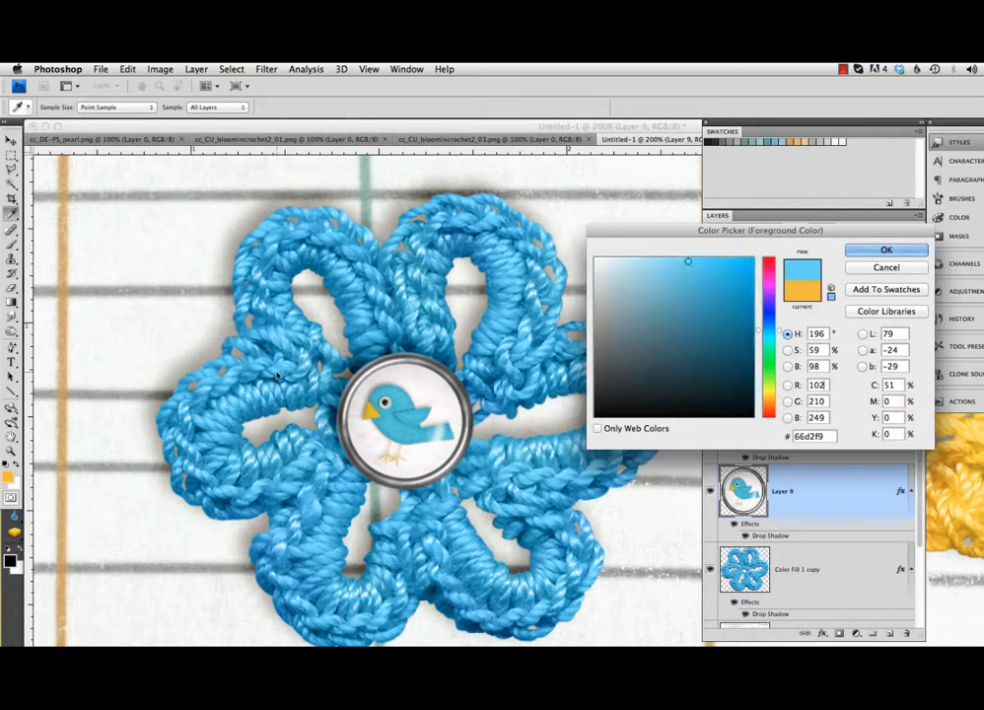
click(333, 508)
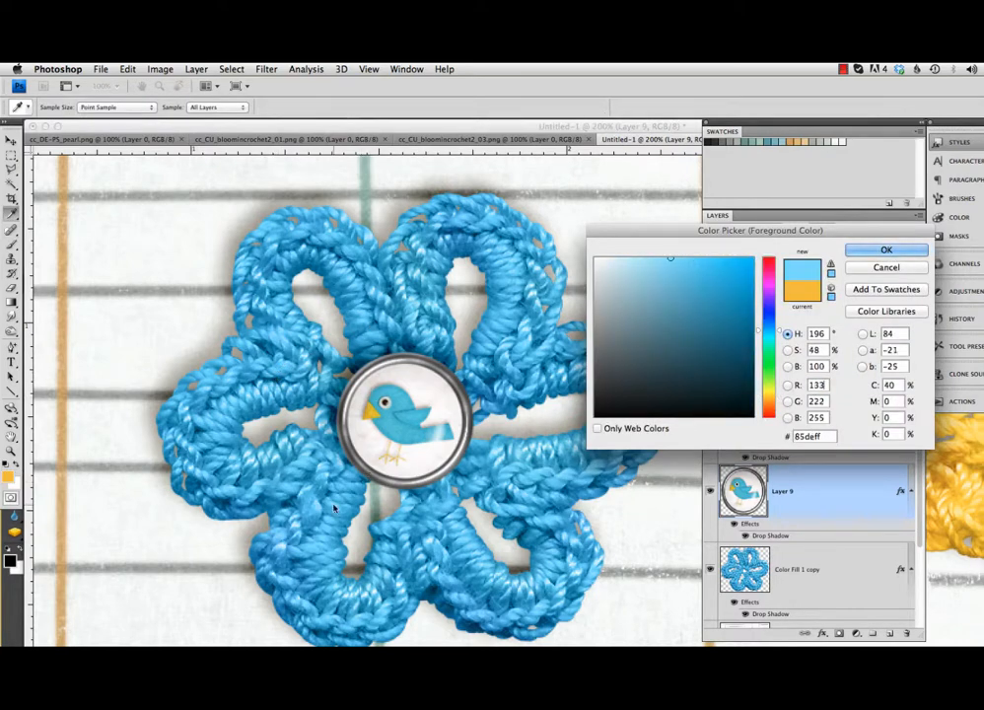
click(735, 280)
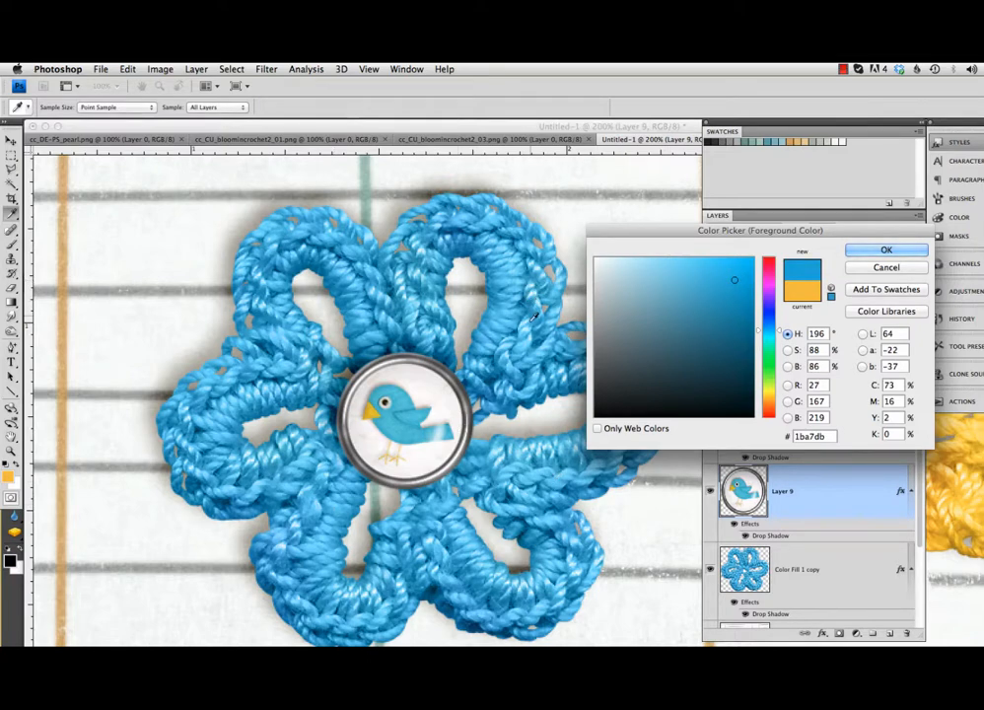
key(Return)
key(b)
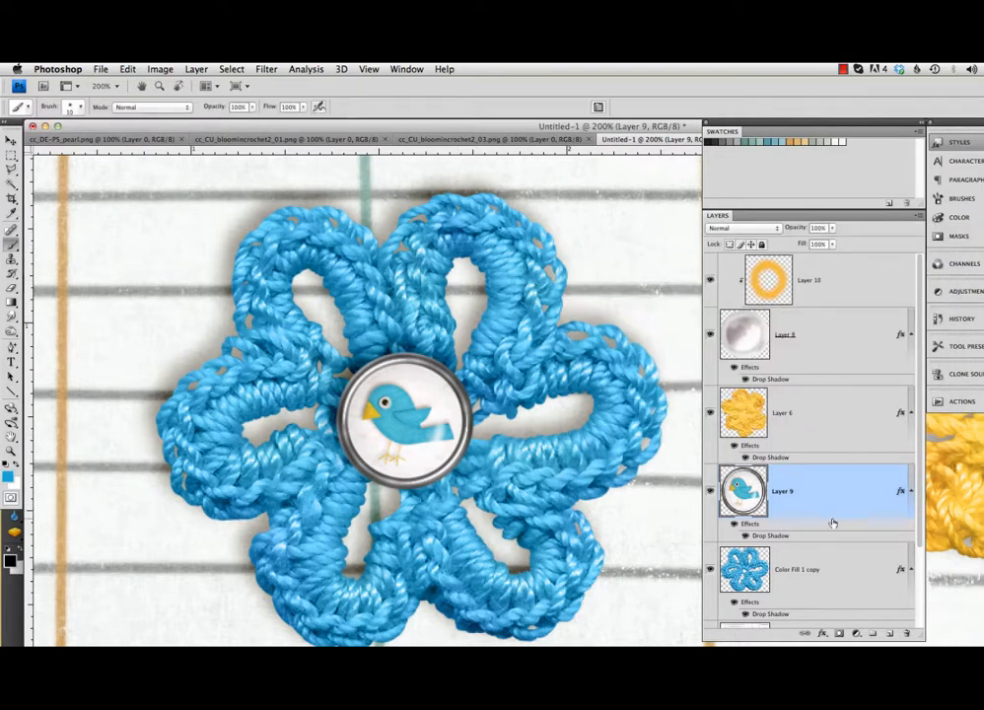
Step: Add a new layer above the bird button and make a work path from a selection of the button's outline
click(890, 634)
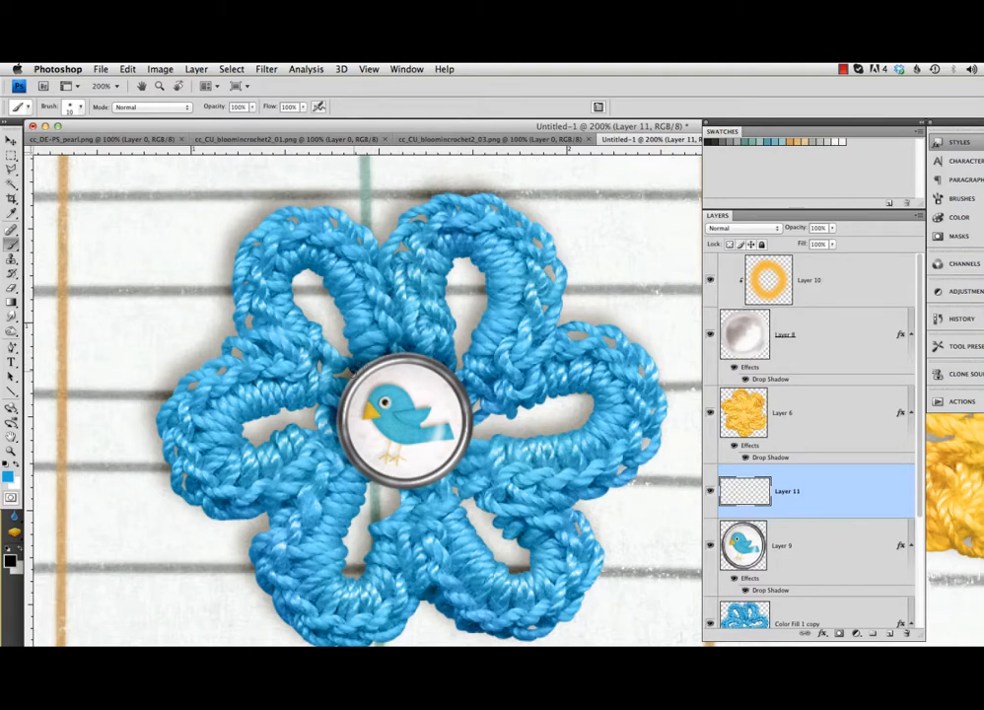
super+click(747, 549)
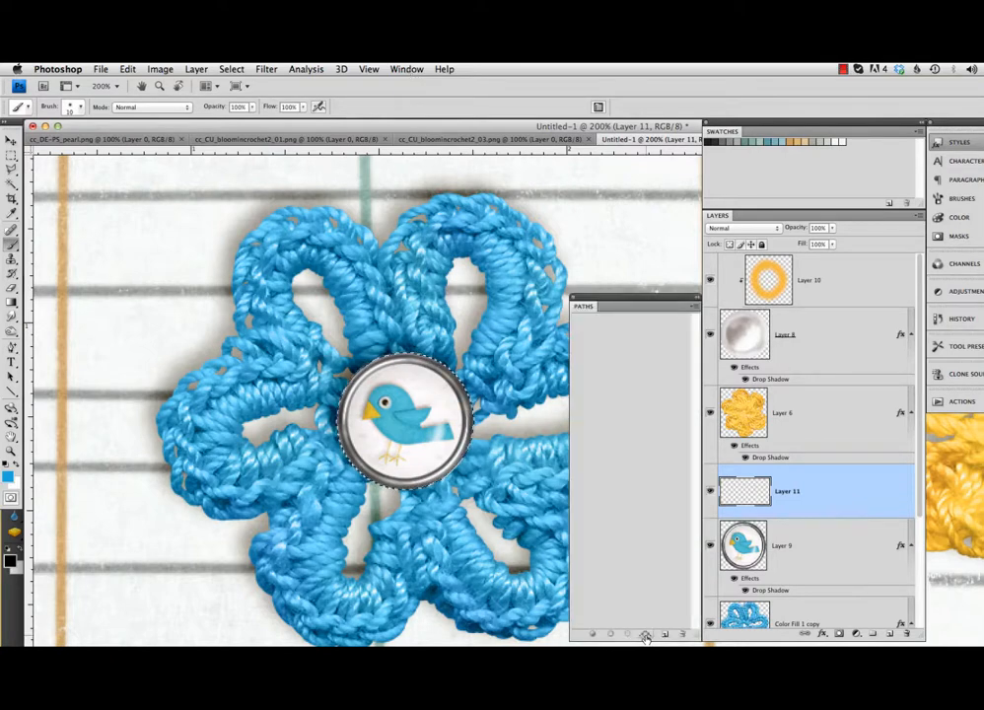
click(645, 636)
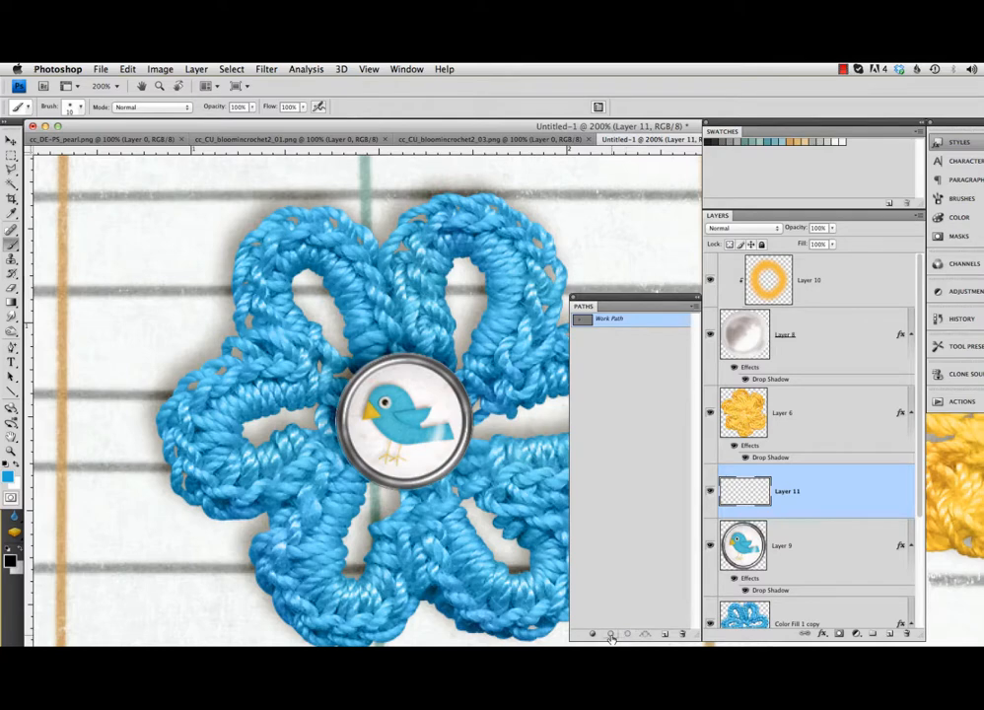
Step: Stroke the work path with the blue brush to ring the bird button's edge, and delete the work path
click(611, 635)
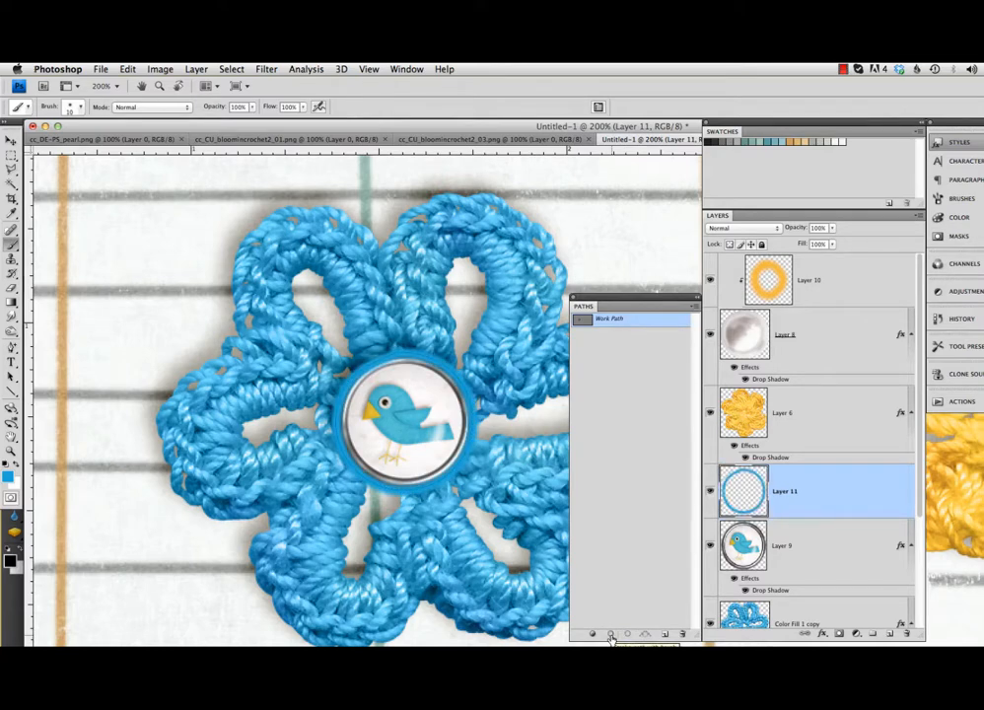
click(680, 637)
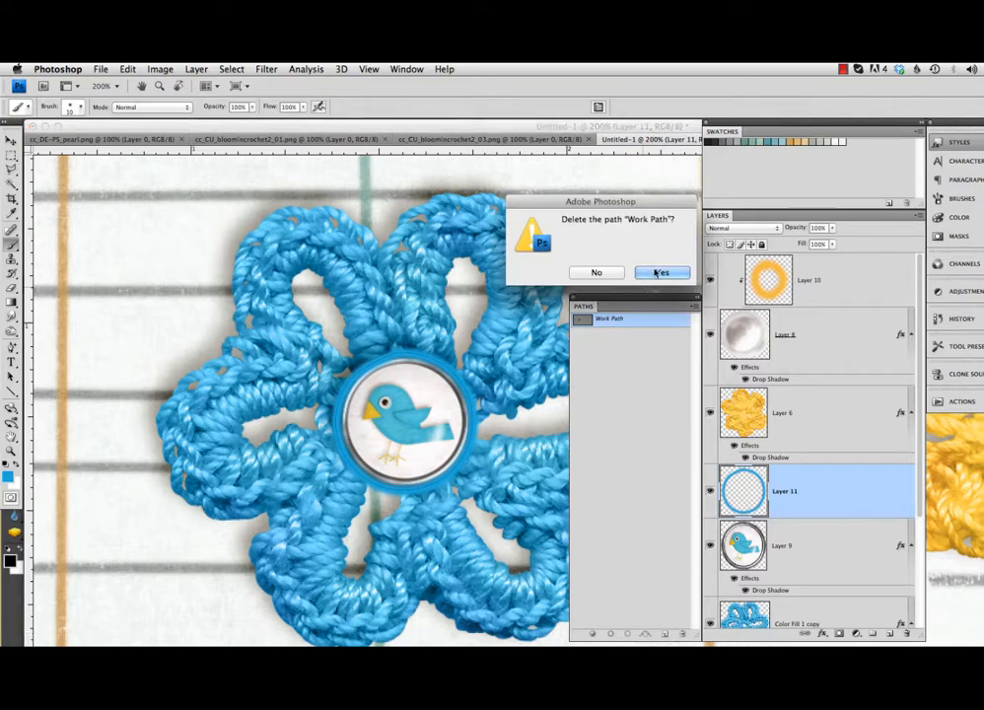
click(664, 272)
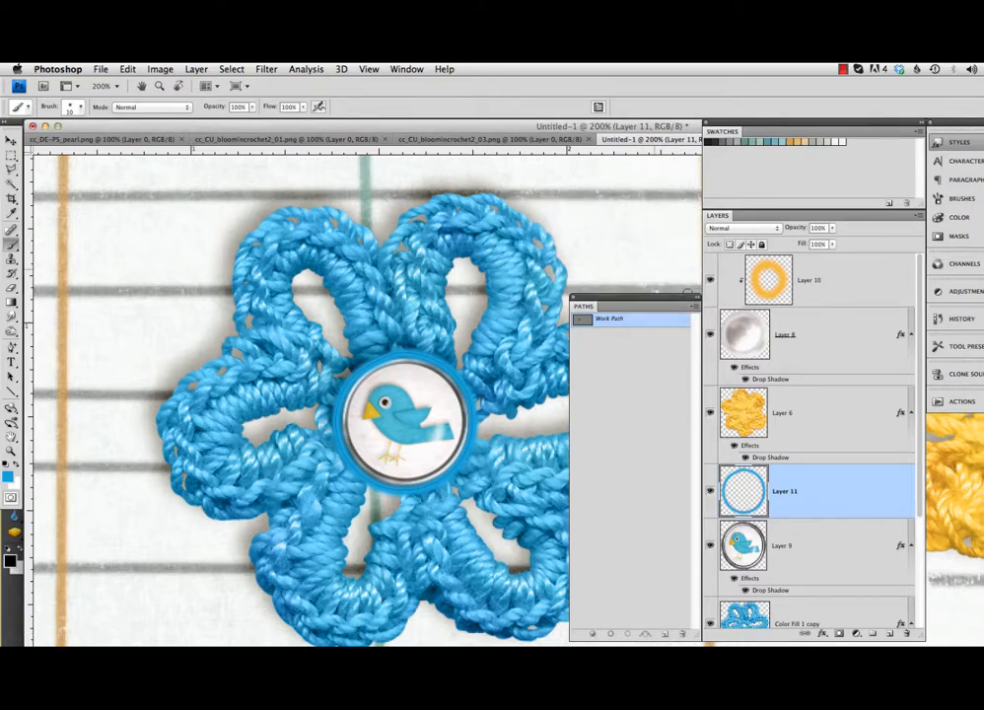
click(574, 298)
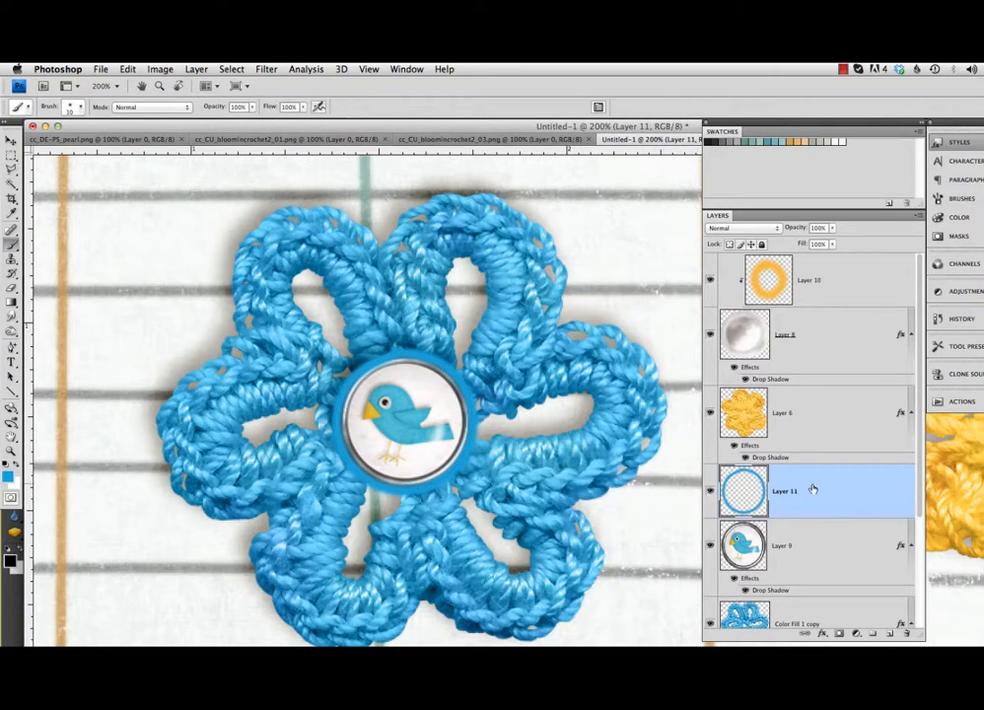
Step: Set the blue ring layer, Layer 11, to Color blend mode at 44% opacity and clip it to the bird button layer
click(753, 228)
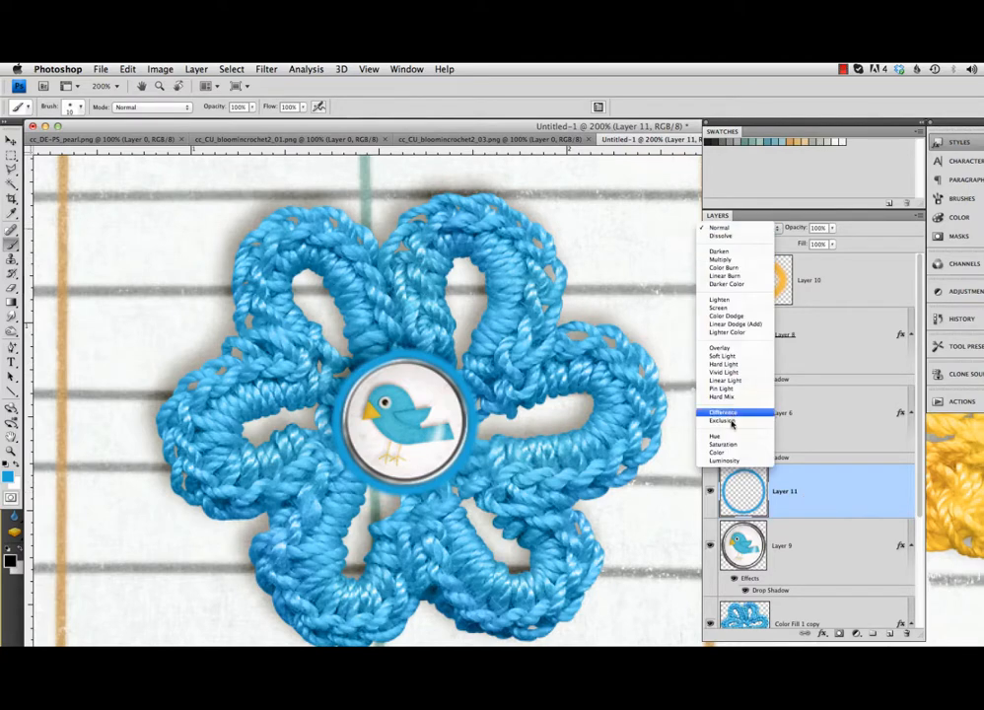
click(730, 457)
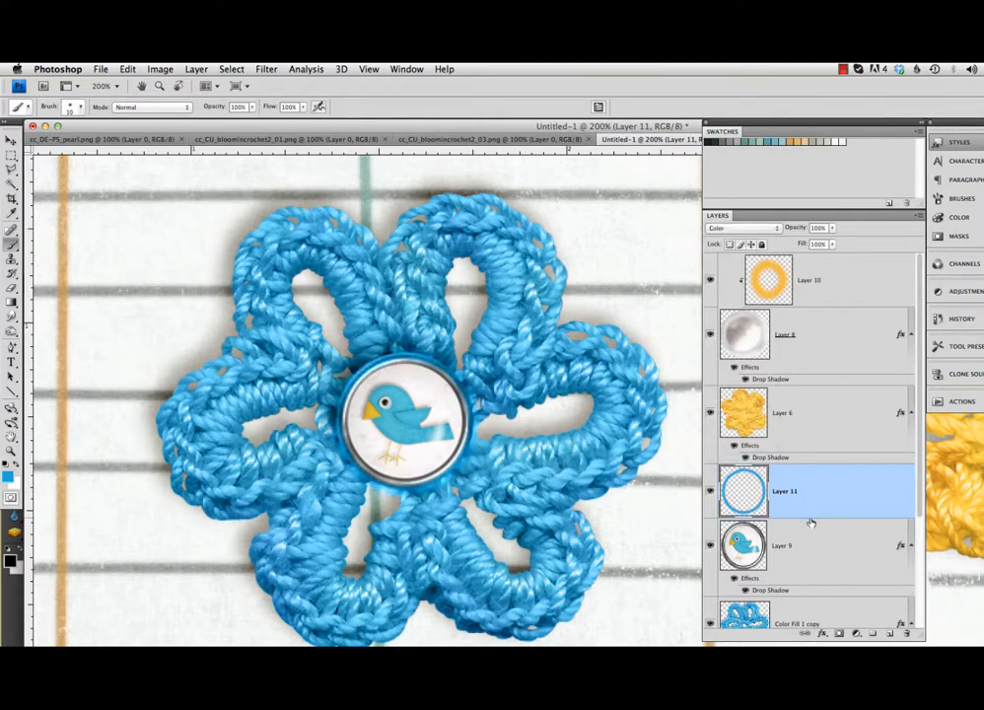
alt+click(815, 519)
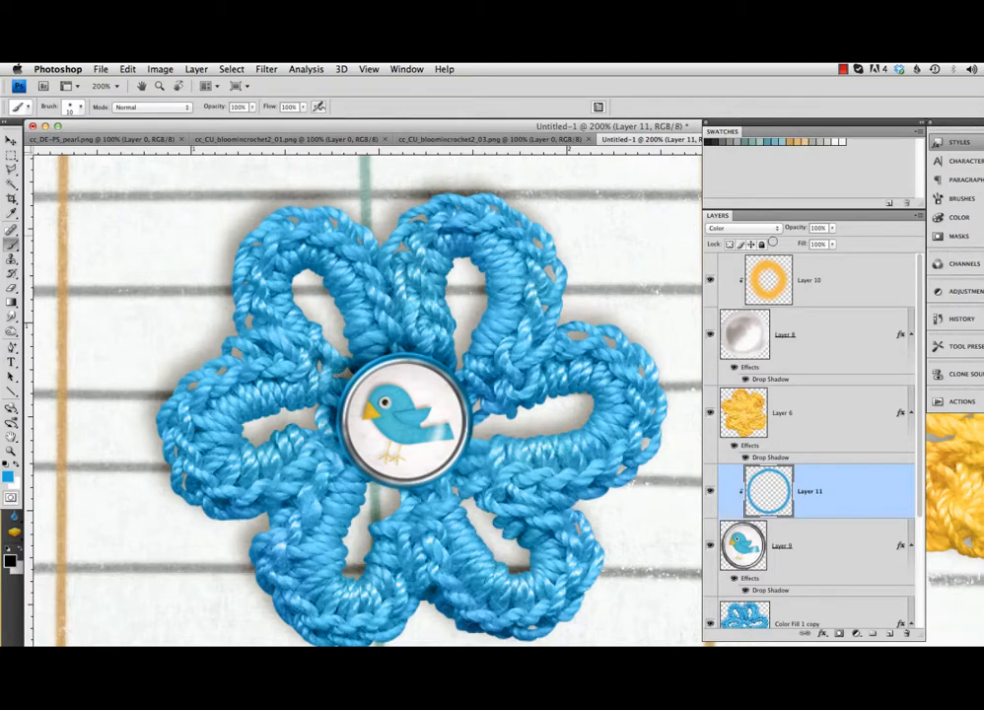
click(832, 228)
drag(833, 238, 801, 242)
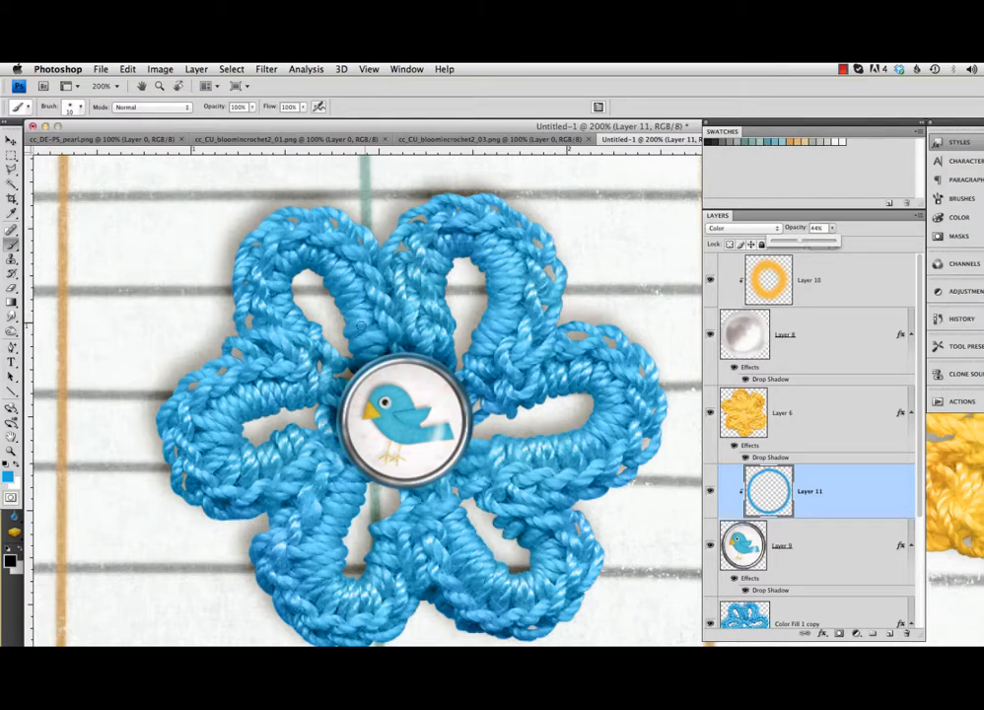
click(371, 334)
key(super+minus)
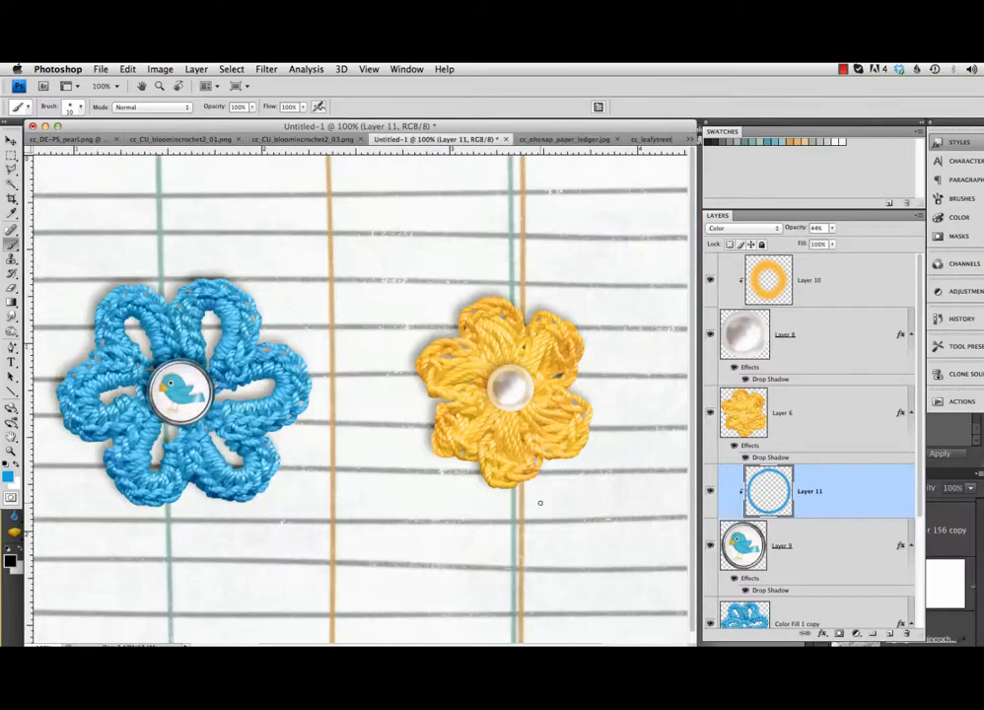